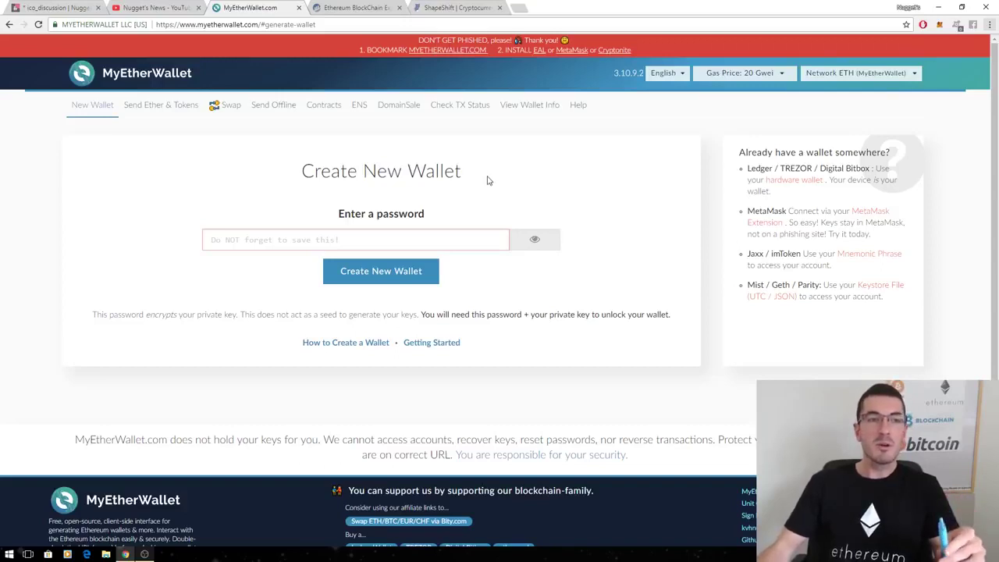
Step: Open MyEtherWallet in a new browser tab from the saved ETH bookmarks
{"action": "left_click", "coordinate": [518, 7]}
{"action": "left_click", "coordinate": [201, 44]}
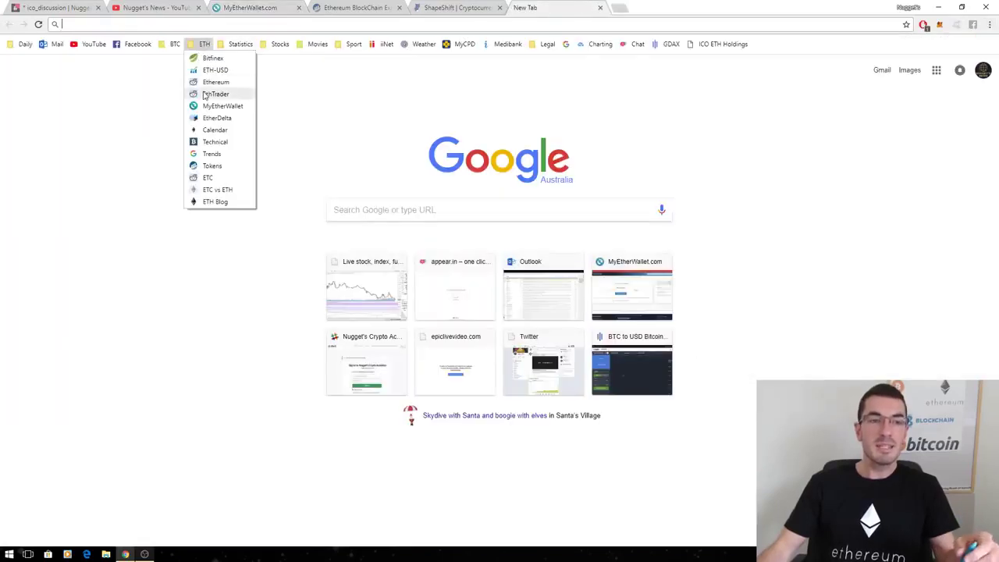
{"action": "left_click", "coordinate": [212, 104]}
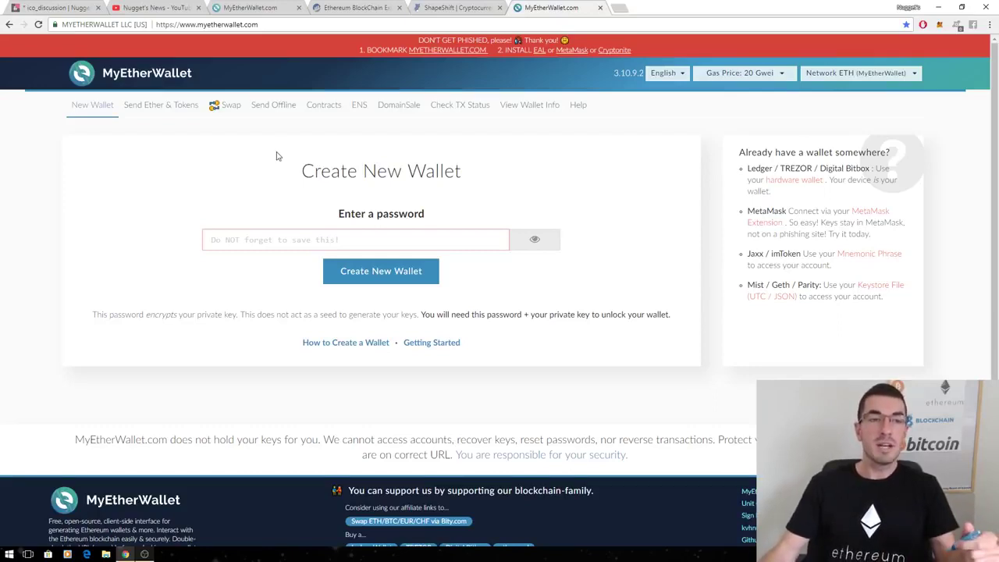
Step: Look at the Etherscan home page and return to the original MyEtherWallet wallet creation page
{"action": "left_click", "coordinate": [266, 9]}
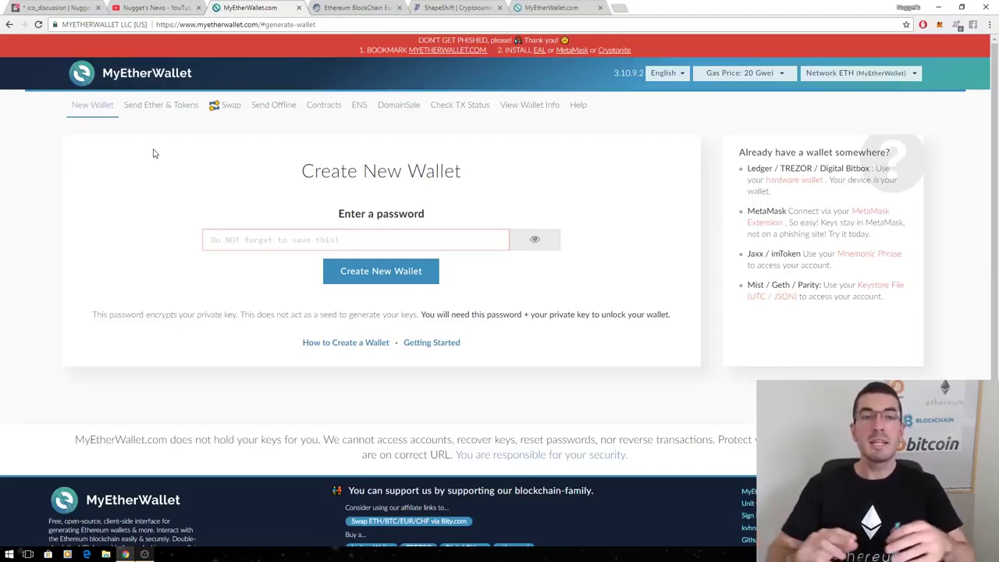
{"action": "key", "text": "ctrl+Tab"}
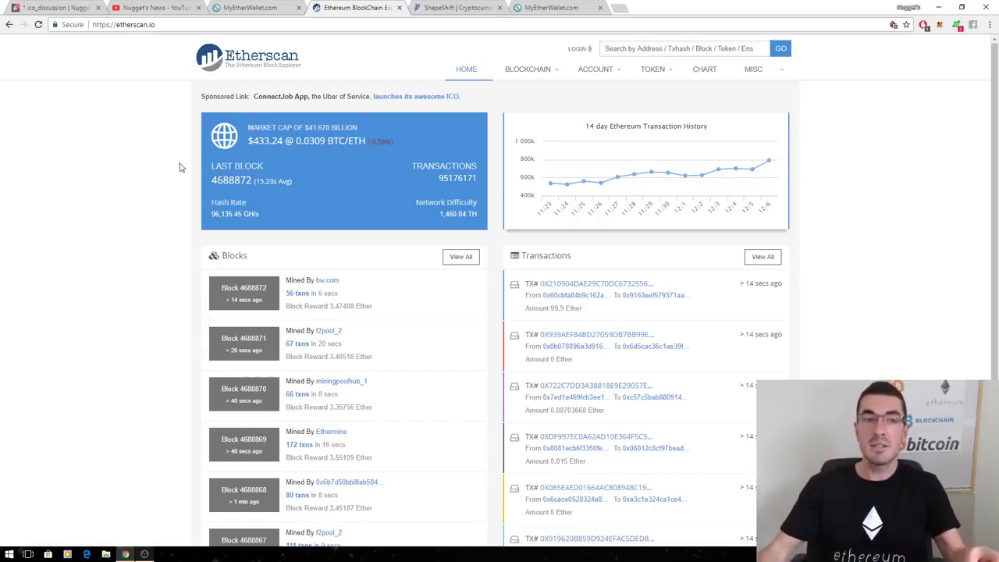
{"action": "left_click", "coordinate": [284, 11]}
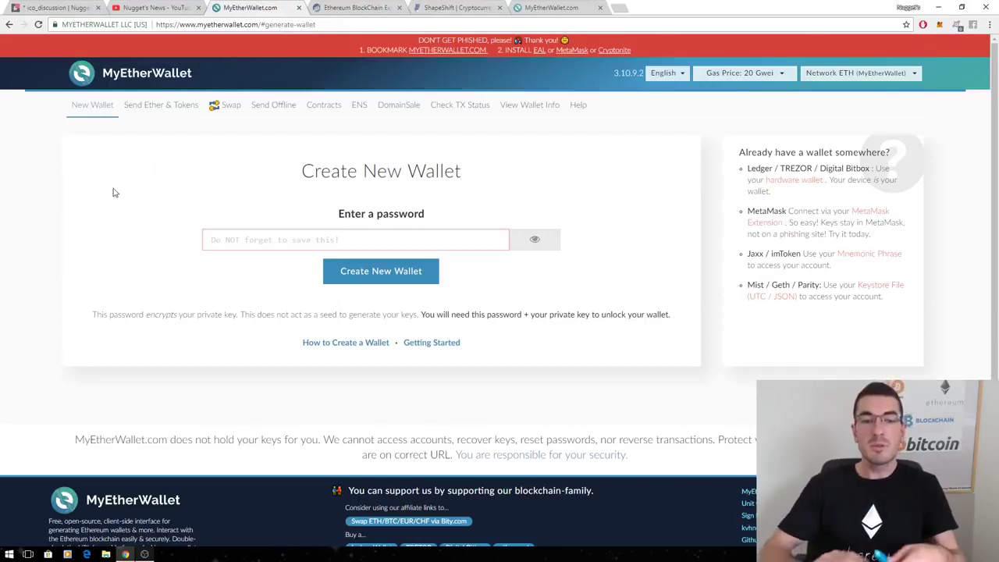
Step: Enter a password for the new wallet and create the wallet
{"action": "left_click", "coordinate": [239, 242]}
{"action": "type", "text": "********"}
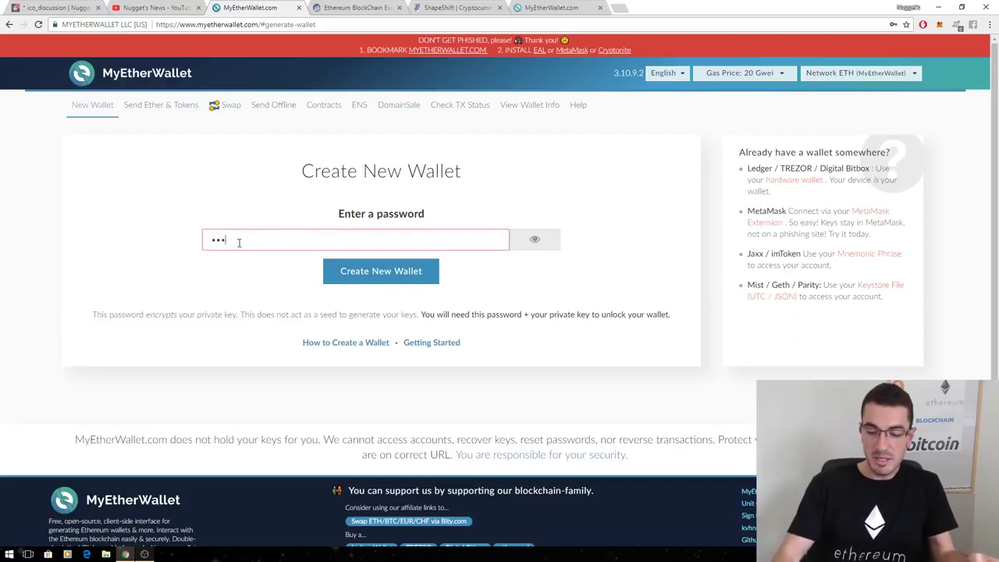
{"action": "type", "text": "*"}
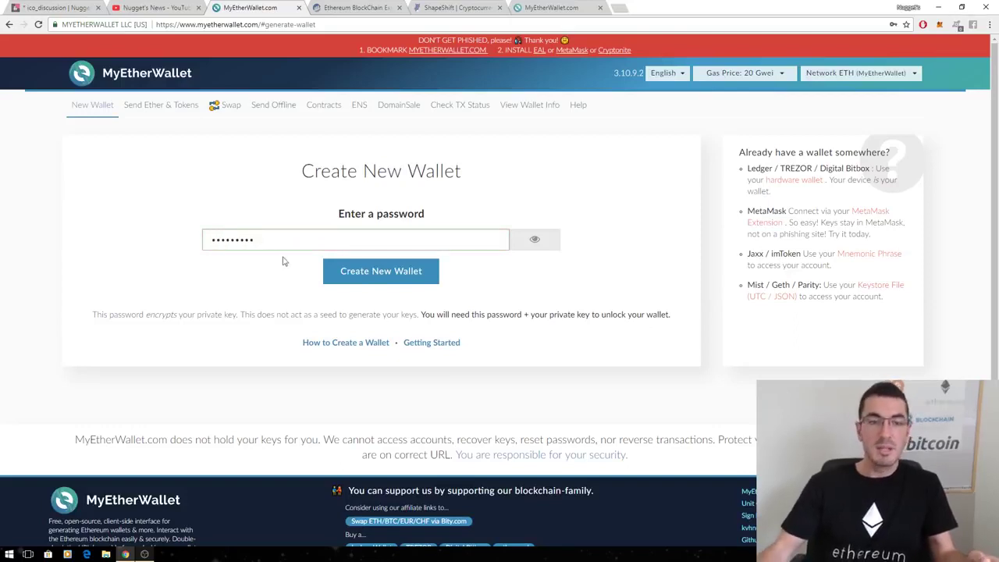
{"action": "left_click", "coordinate": [352, 276]}
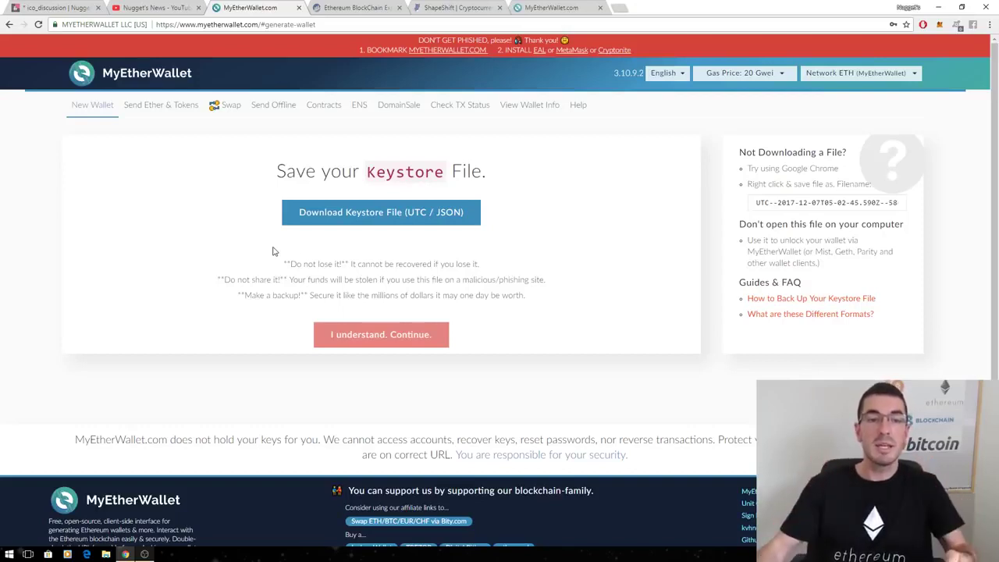
Step: Download the wallet's keystore file (UTC / JSON) and continue to the private key page
{"action": "left_click", "coordinate": [371, 222]}
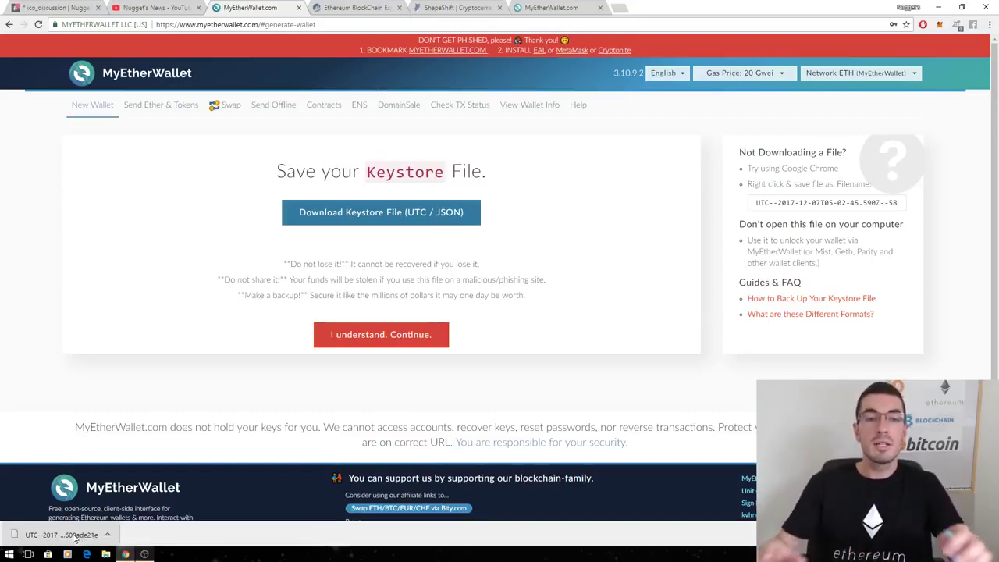
{"action": "left_click", "coordinate": [351, 335]}
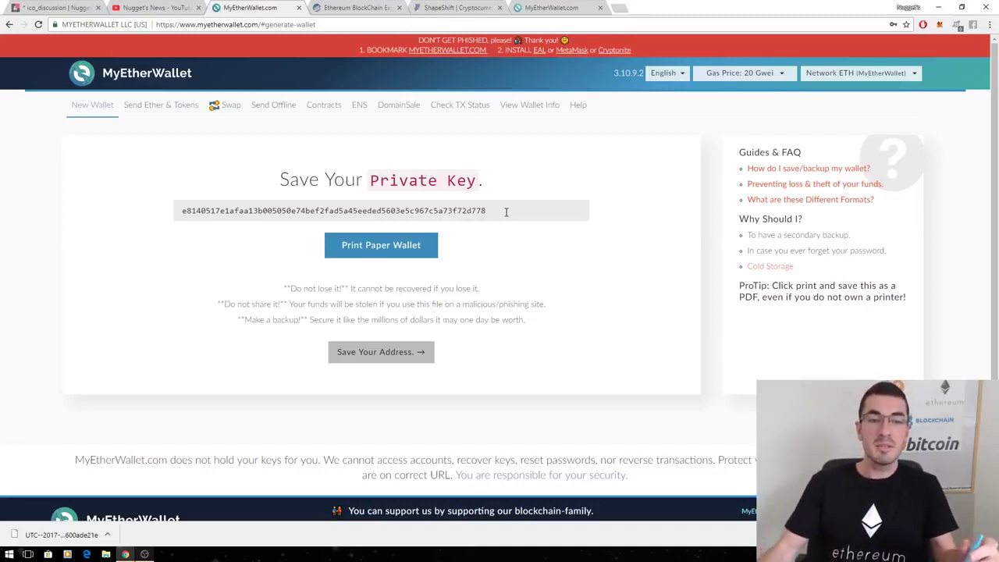
Step: Preview the printable paper wallet, examine its address and private key, and close the preview without printing
{"action": "left_click", "coordinate": [397, 248]}
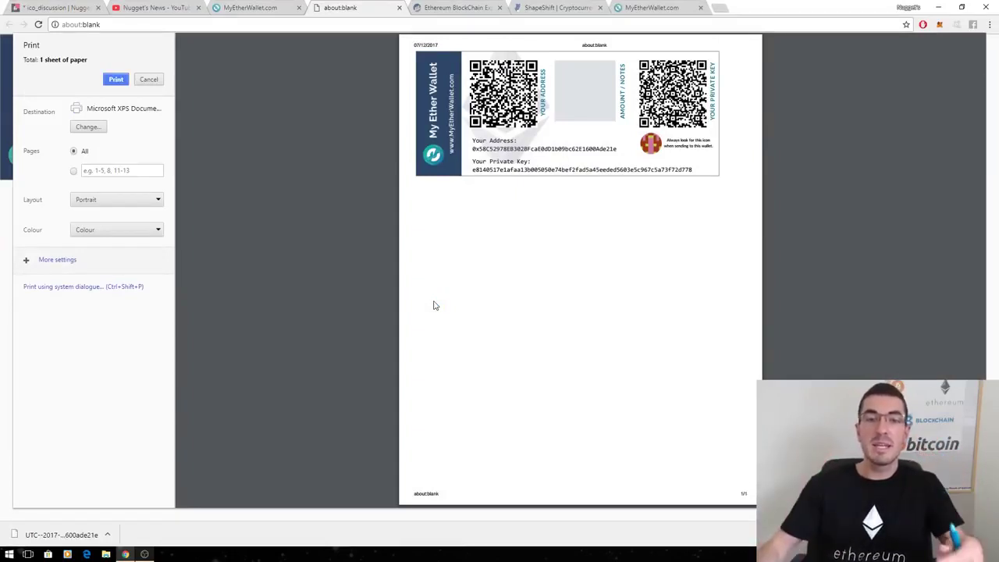
{"action": "left_click_drag", "start_coordinate": [471, 141], "coordinate": [622, 149]}
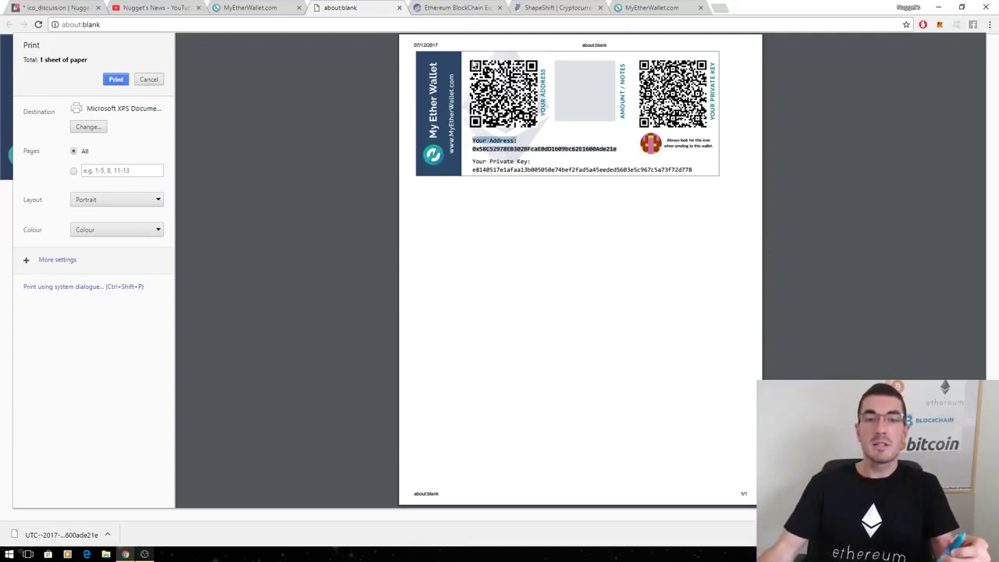
{"action": "left_click_drag", "start_coordinate": [472, 162], "coordinate": [703, 171]}
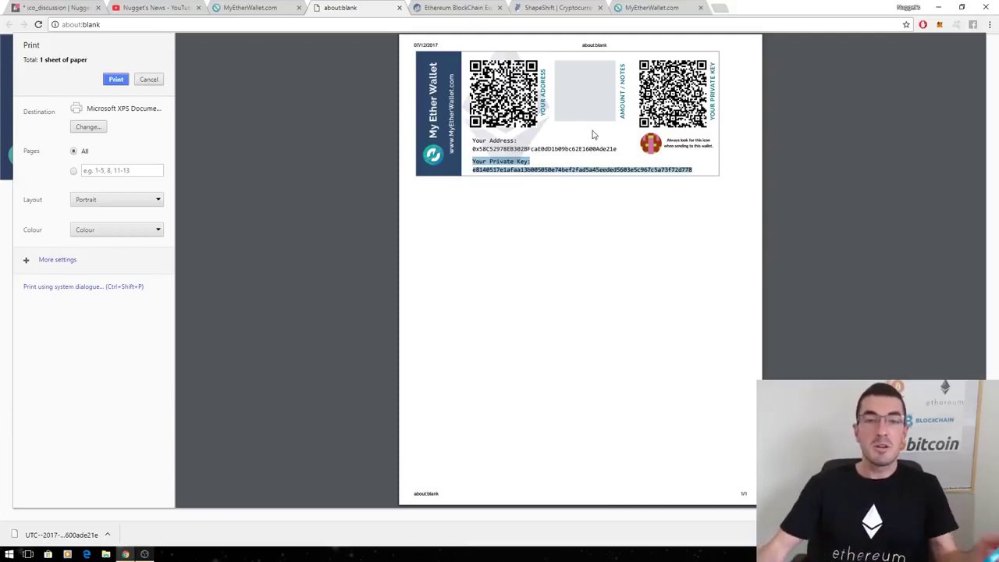
{"action": "left_click", "coordinate": [397, 8]}
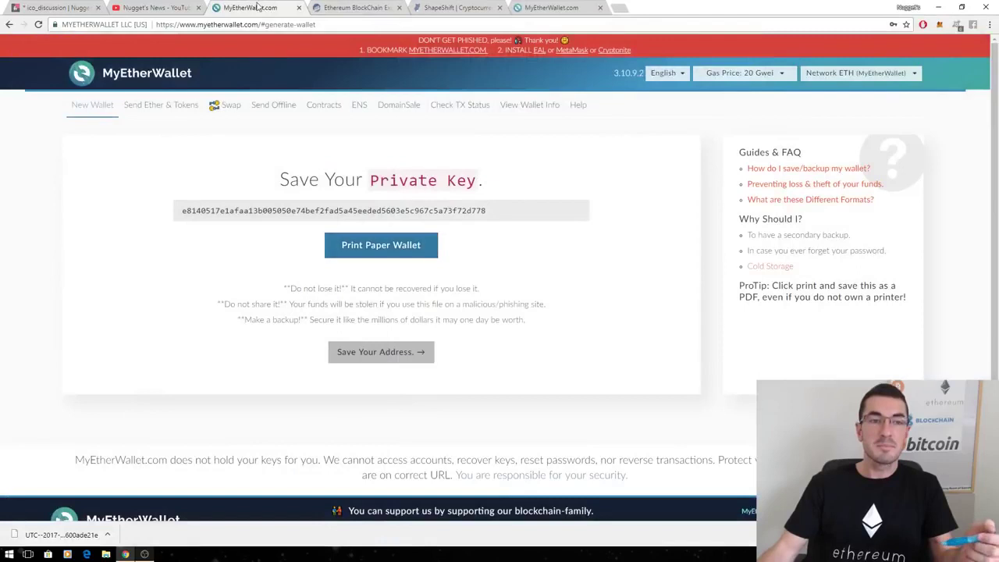
Step: Proceed to the wallet unlock page and view the Ledger Wallet and Keystore / JSON File access options
{"action": "left_click", "coordinate": [361, 353]}
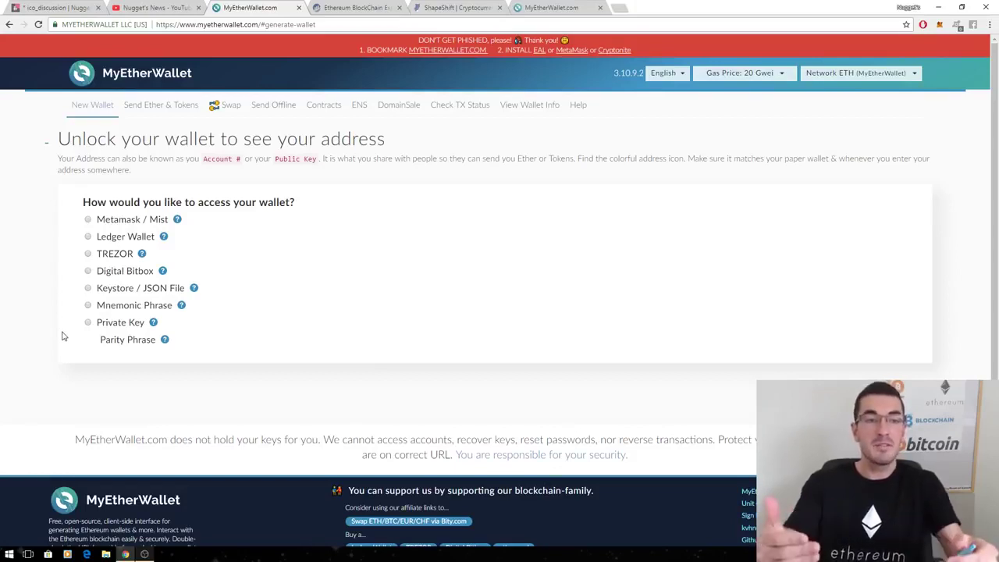
{"action": "left_click", "coordinate": [88, 237]}
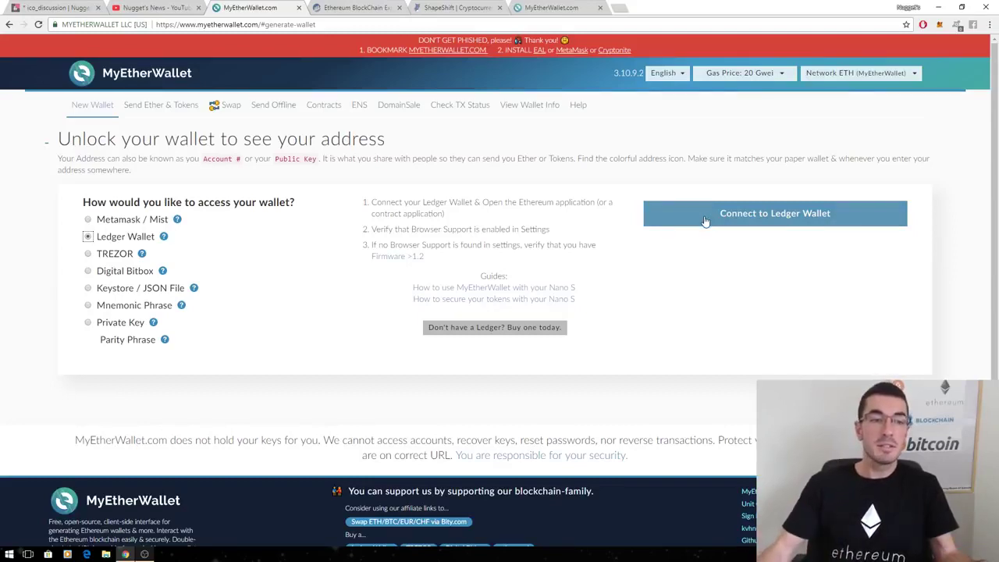
{"action": "left_click", "coordinate": [88, 289]}
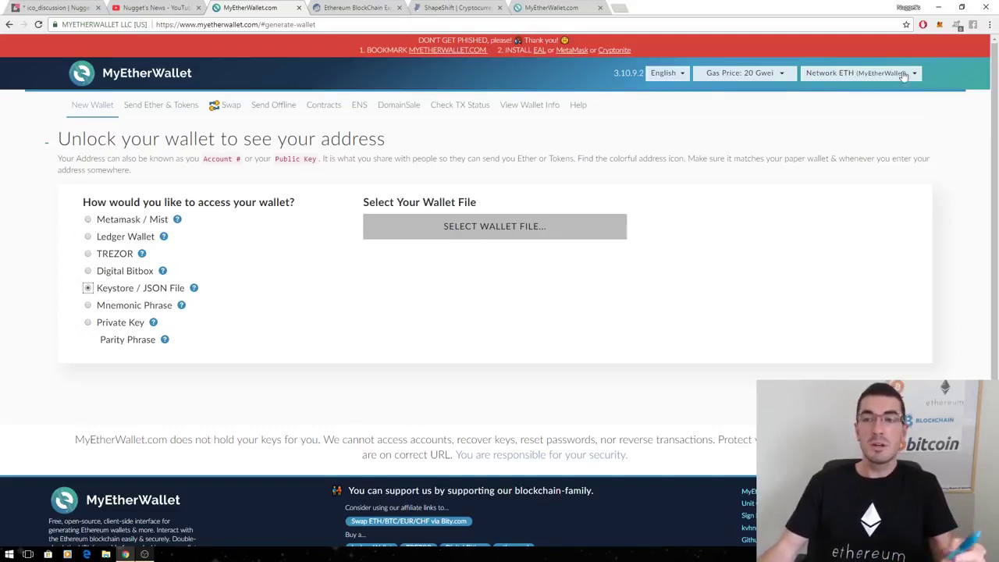
Step: Check the account in the MetaMask extension and unlock the wallet through the Metamask / Mist access option
{"action": "left_click", "coordinate": [940, 26]}
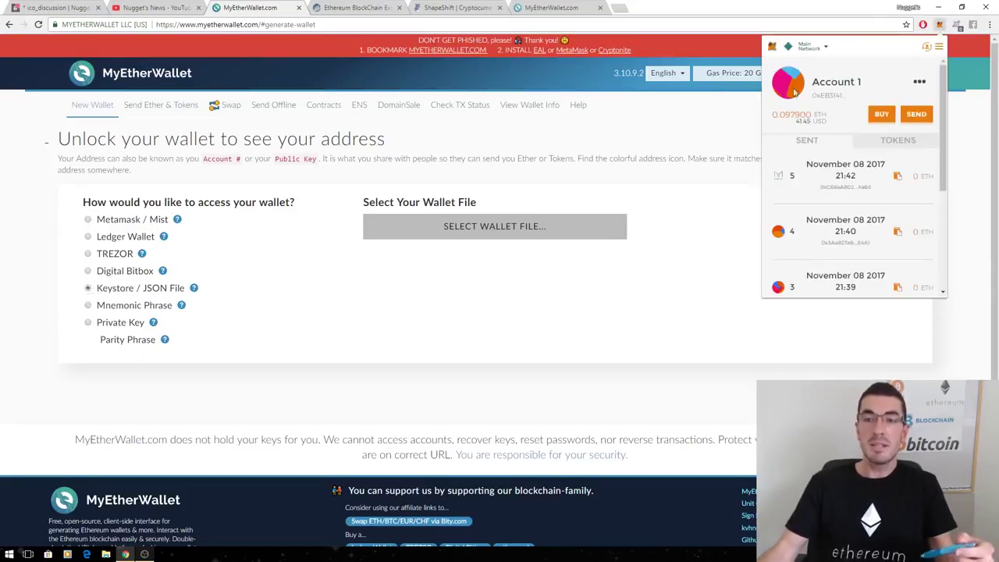
{"action": "left_click", "coordinate": [88, 220]}
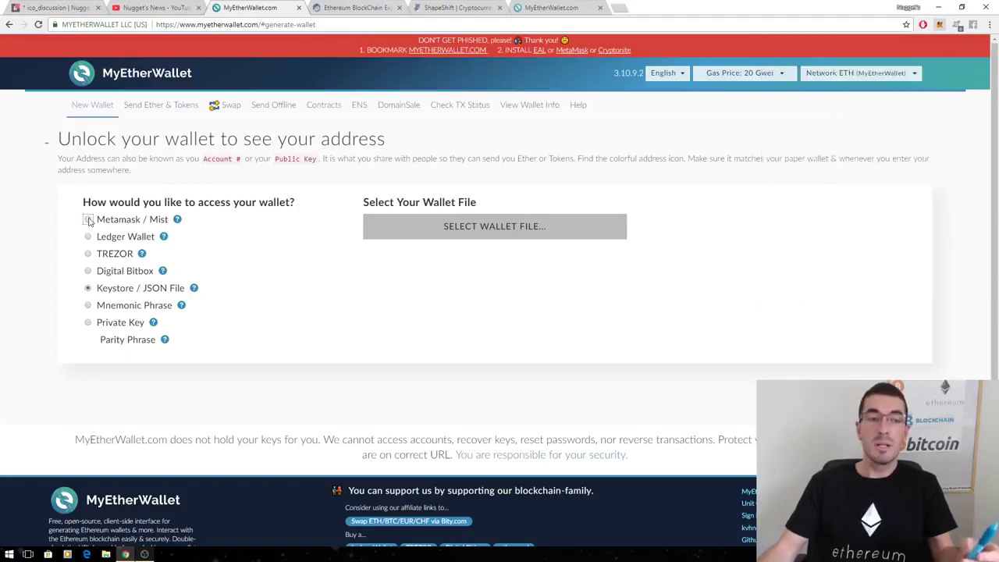
{"action": "left_click", "coordinate": [442, 225]}
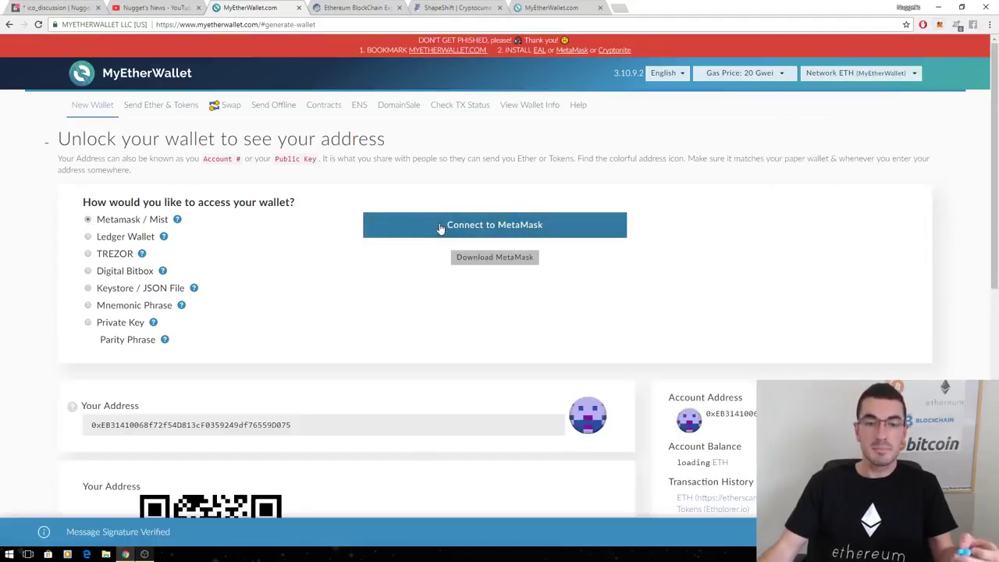
Step: Go to the Send Ether & Tokens page and access the wallet there through MetaMask
{"action": "left_click", "coordinate": [137, 108]}
{"action": "left_click", "coordinate": [96, 194]}
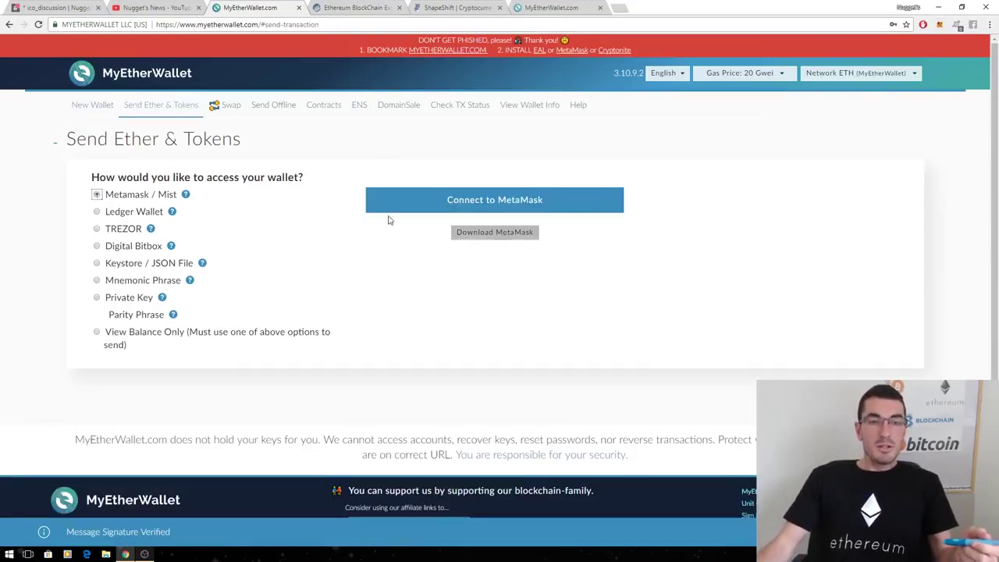
{"action": "left_click", "coordinate": [425, 201]}
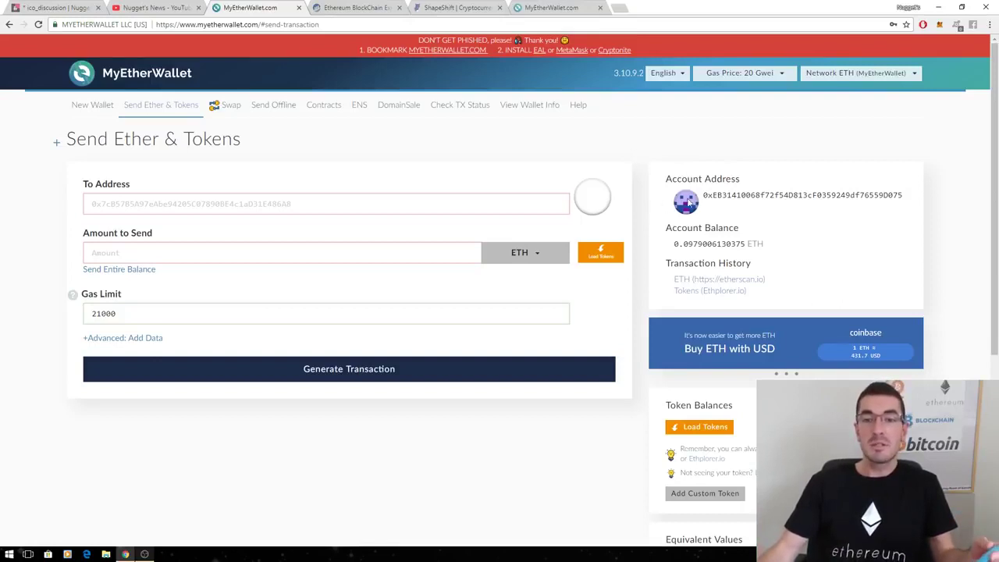
Step: Copy the unlocked wallet's full account address
{"action": "left_click_drag", "start_coordinate": [702, 195], "coordinate": [904, 195]}
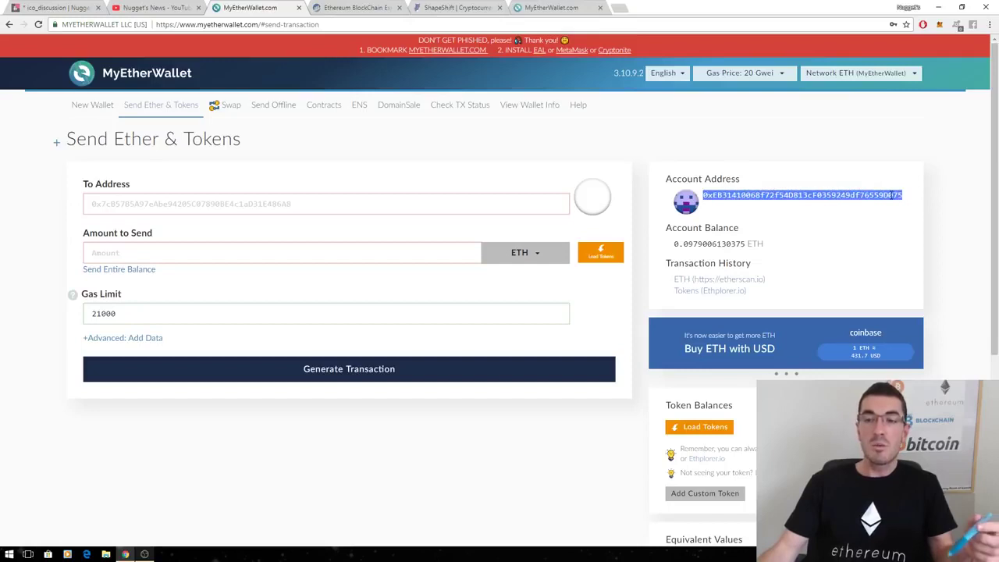
{"action": "right_click", "coordinate": [892, 195]}
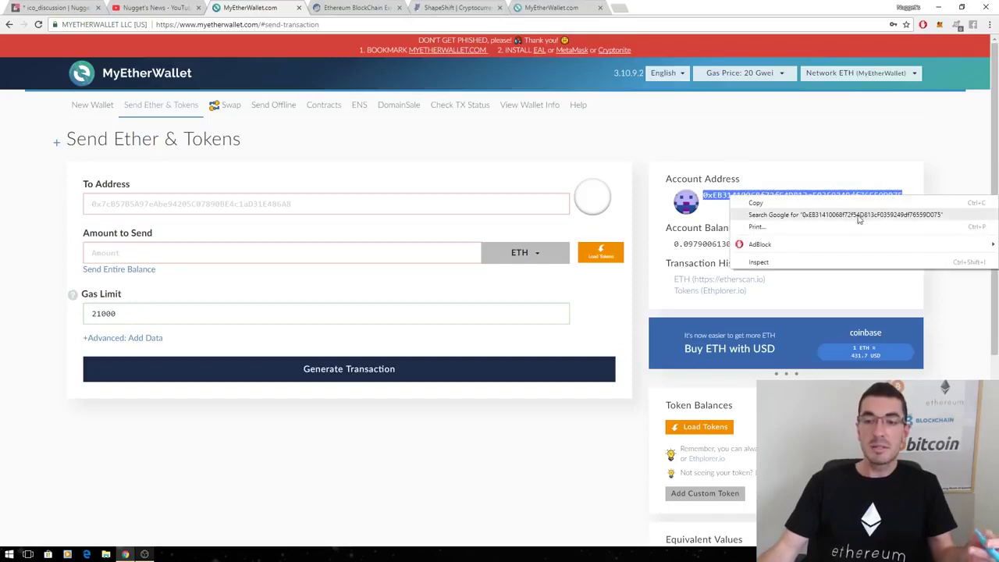
{"action": "left_click", "coordinate": [780, 203]}
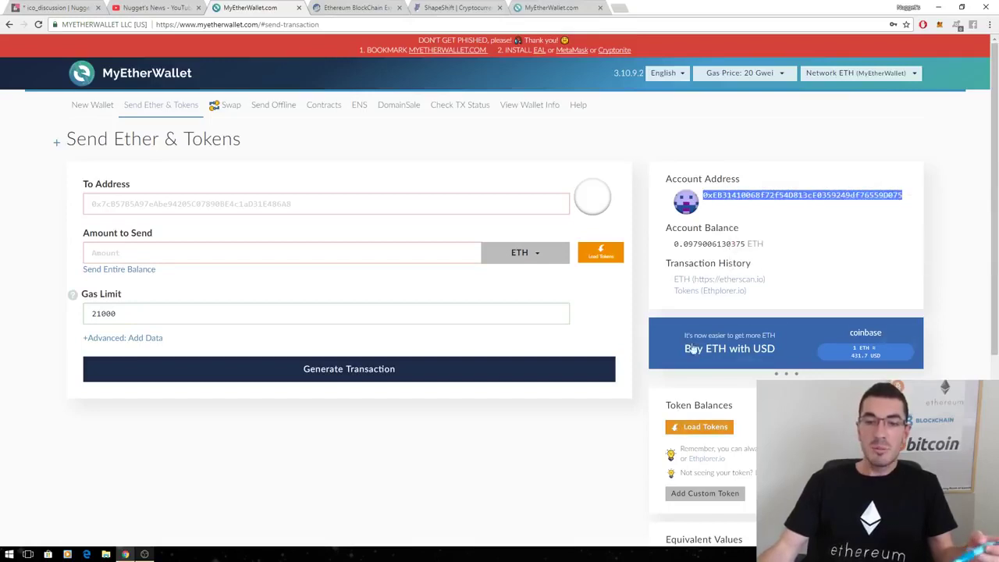
Step: Load the wallet's token balances and review them together with the equivalent values
{"action": "left_click", "coordinate": [690, 429]}
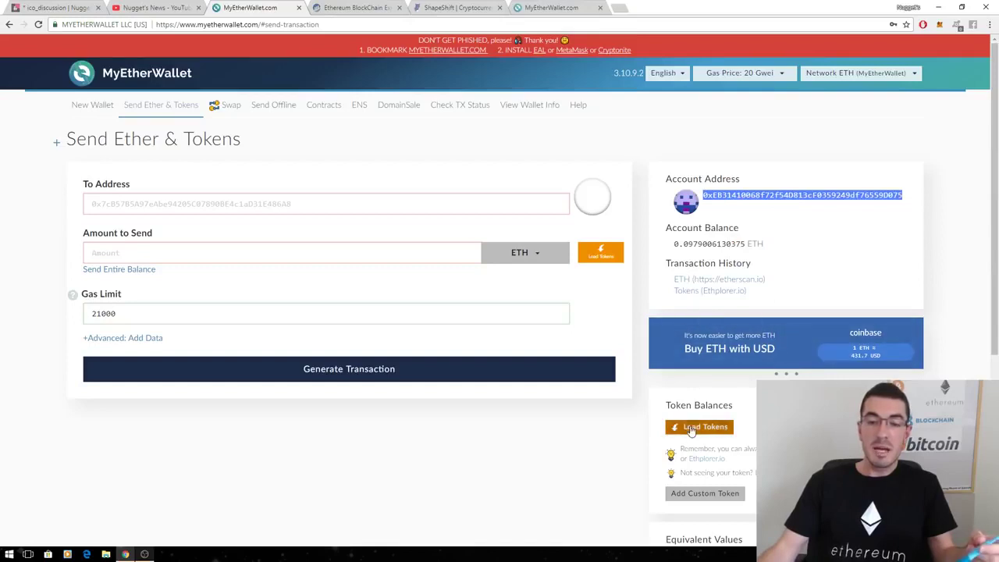
{"action": "scroll", "coordinate": [685, 390], "scroll_direction": "down", "scroll_amount": 1}
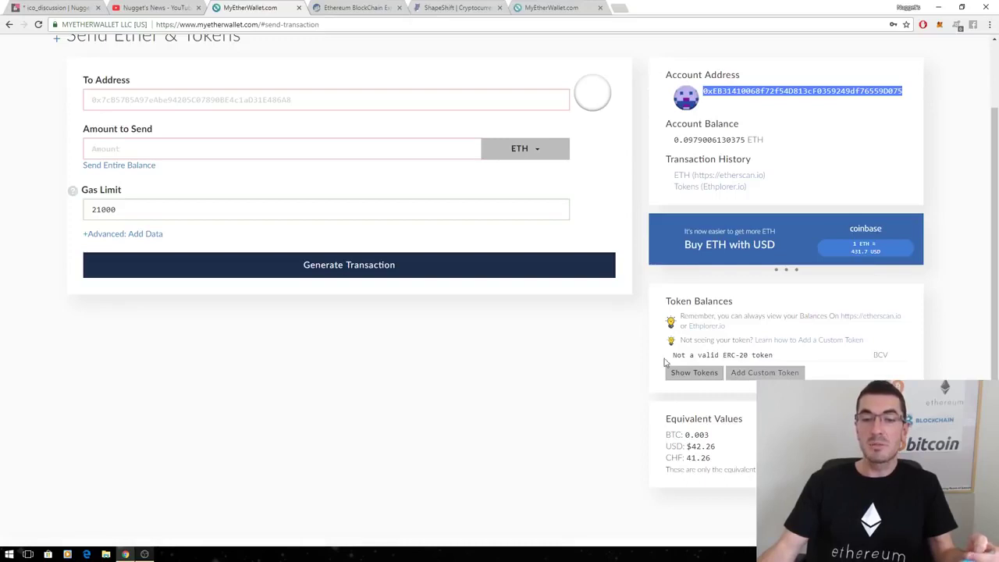
{"action": "scroll", "coordinate": [642, 349], "scroll_direction": "up", "scroll_amount": 1}
{"action": "scroll", "coordinate": [642, 349], "scroll_direction": "up", "scroll_amount": 2}
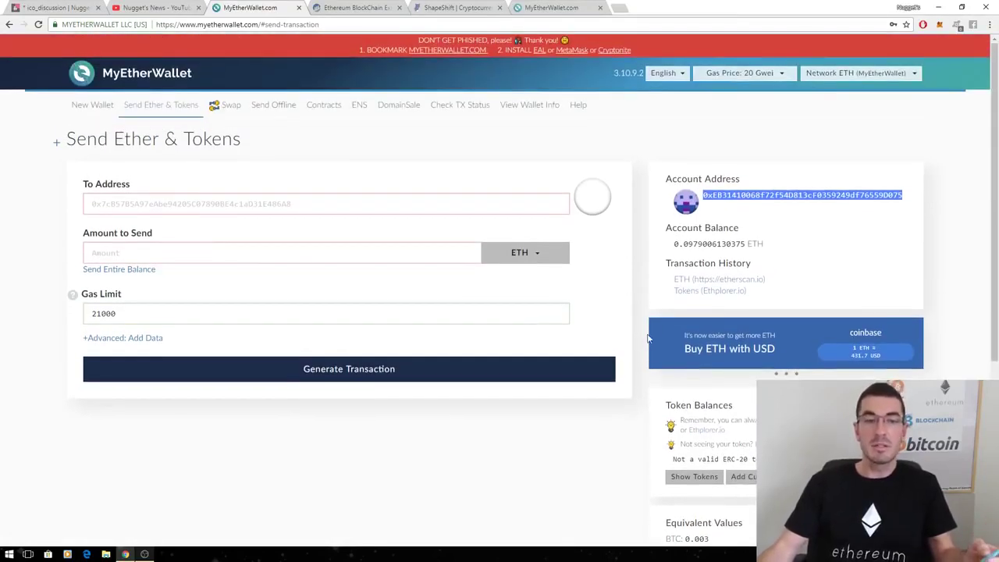
Step: Highlight the full account address to examine it, and clear the selection
{"action": "left_click", "coordinate": [705, 198]}
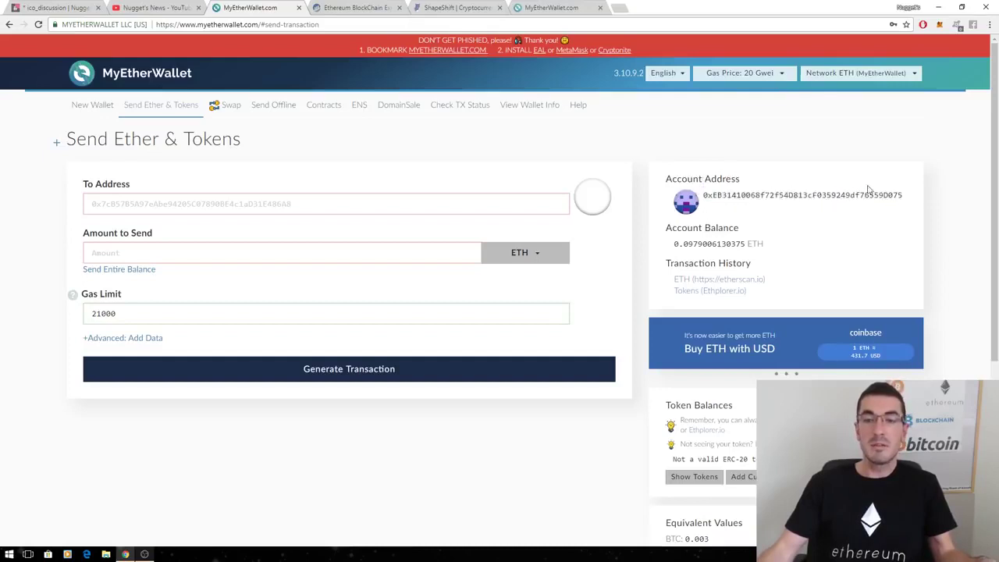
{"action": "double_click", "coordinate": [898, 193]}
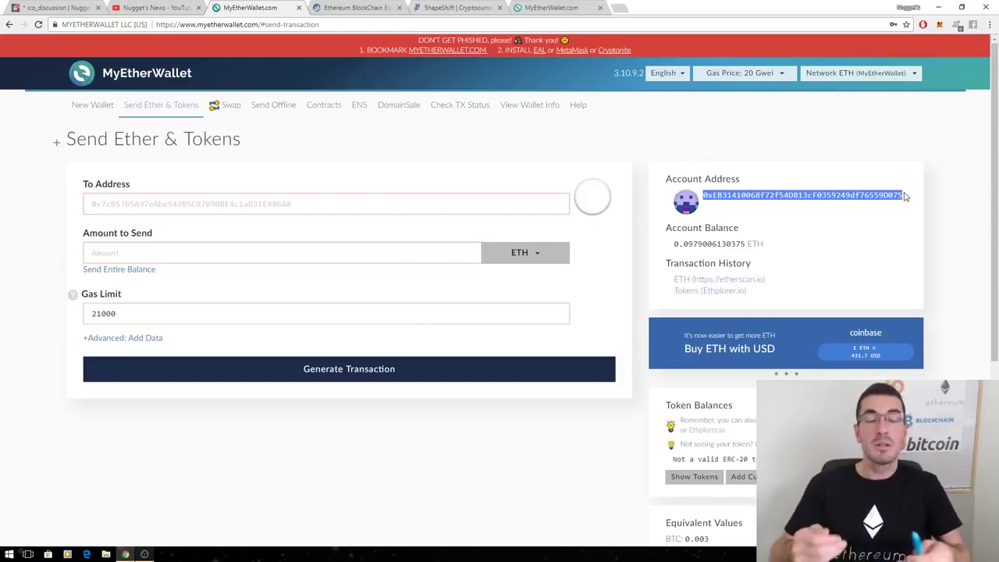
{"action": "left_click", "coordinate": [643, 225]}
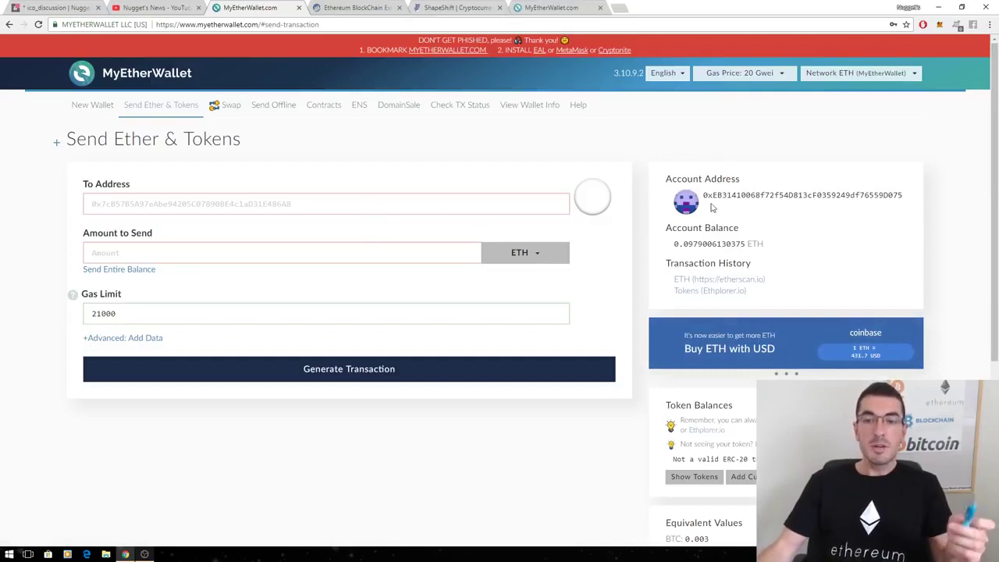
Step: Paste the copied account address as the recipient and set the amount to send to 0.01 ETH
{"action": "right_click", "coordinate": [301, 205]}
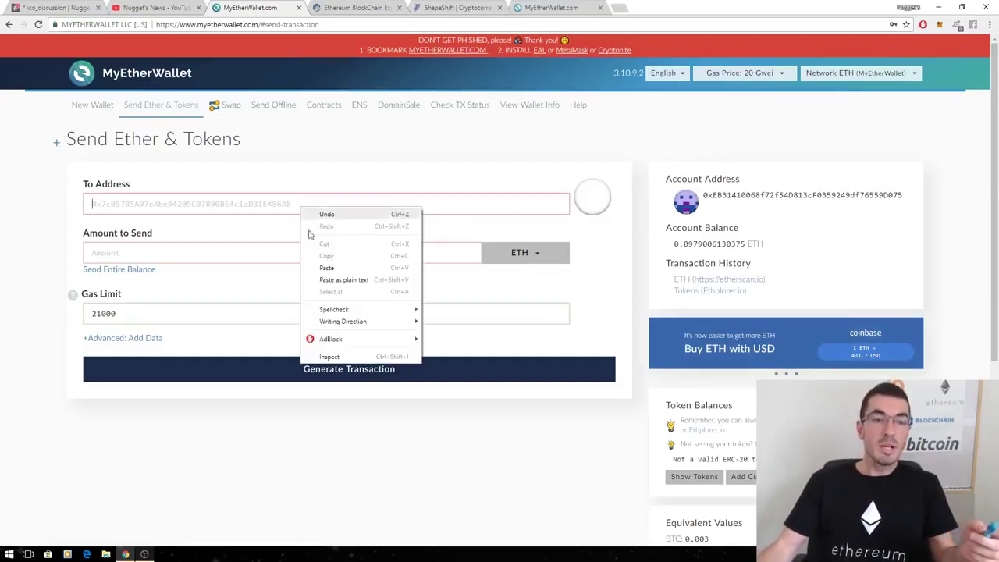
{"action": "left_click", "coordinate": [325, 264]}
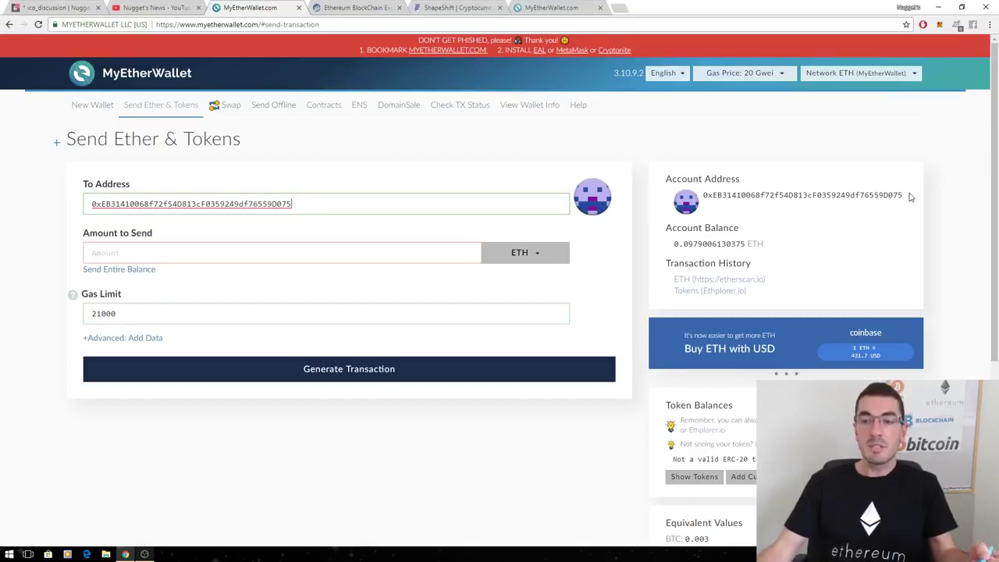
{"action": "left_click", "coordinate": [348, 258]}
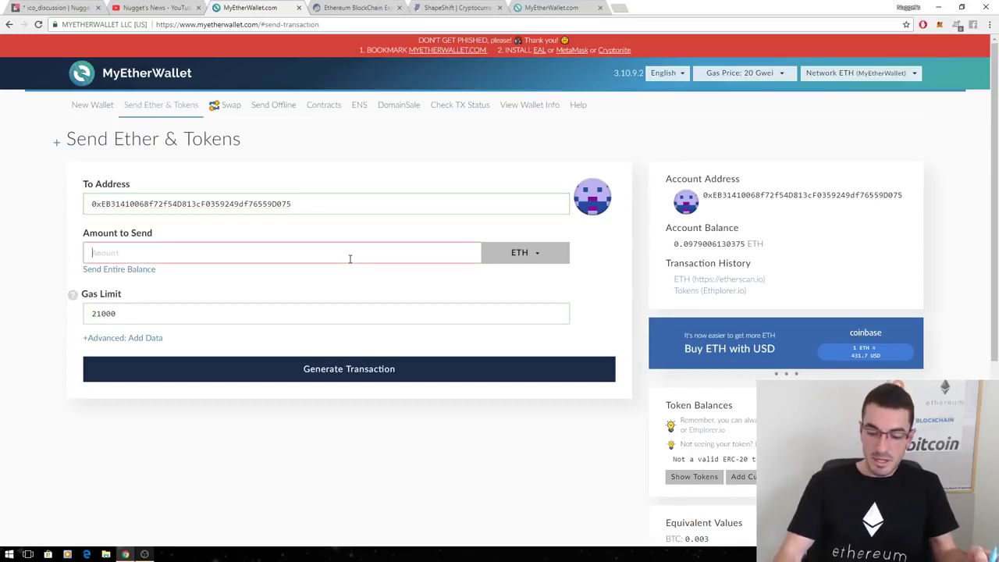
{"action": "type", "text": "0.01"}
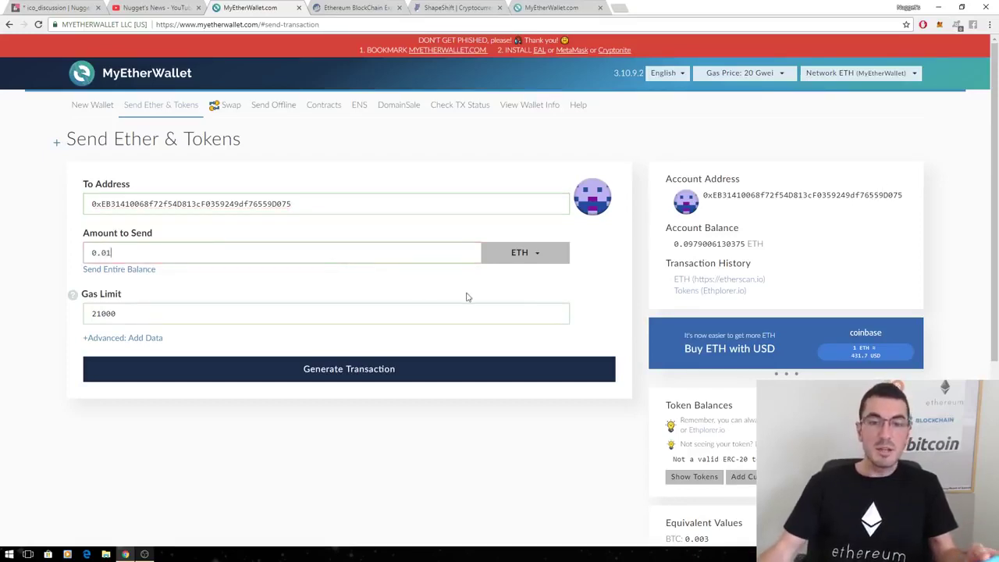
Step: Check which currencies are available for the amount to send, and inspect the gas price setting
{"action": "left_click", "coordinate": [537, 254]}
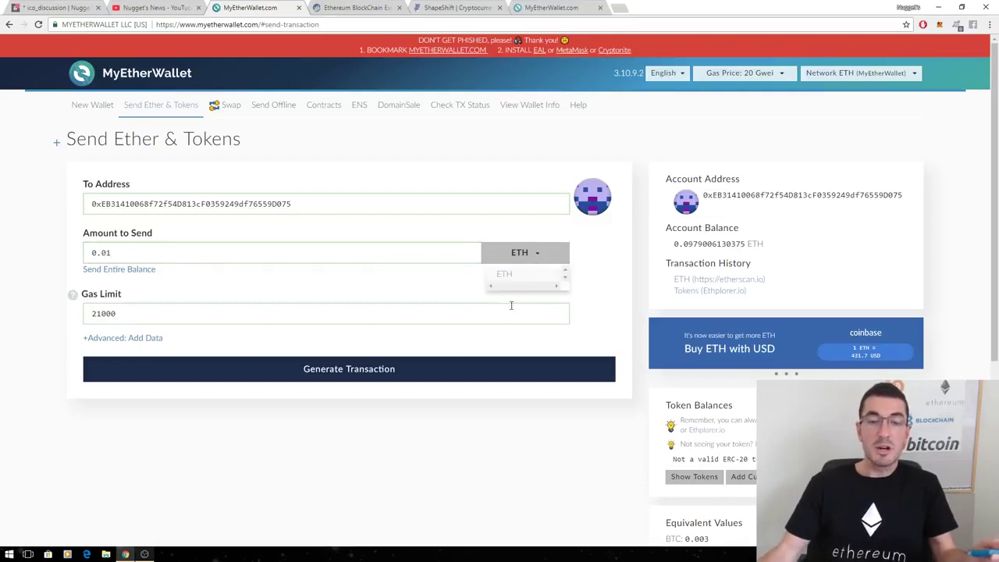
{"action": "left_click", "coordinate": [537, 254]}
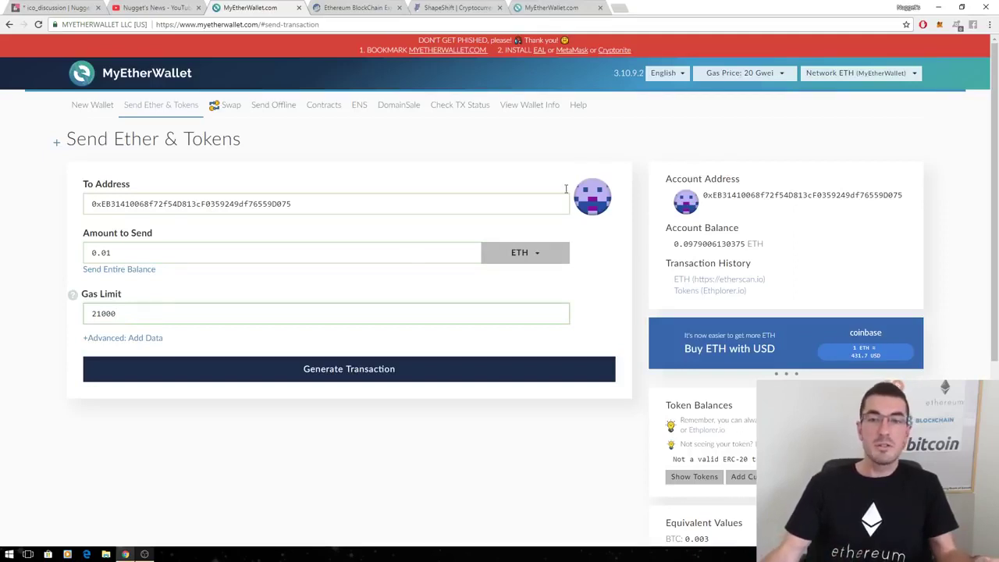
{"action": "left_click", "coordinate": [749, 77]}
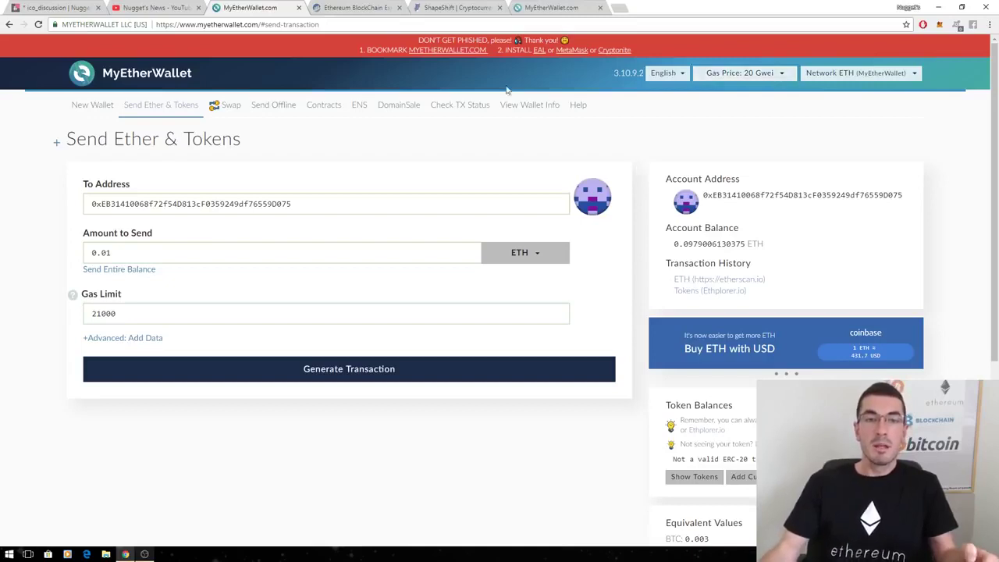
Step: Switch to ShapeShift and clear the destination and refund addresses of the ETH to ZRX exchange, copying the refund address before removing it
{"action": "left_click", "coordinate": [448, 11]}
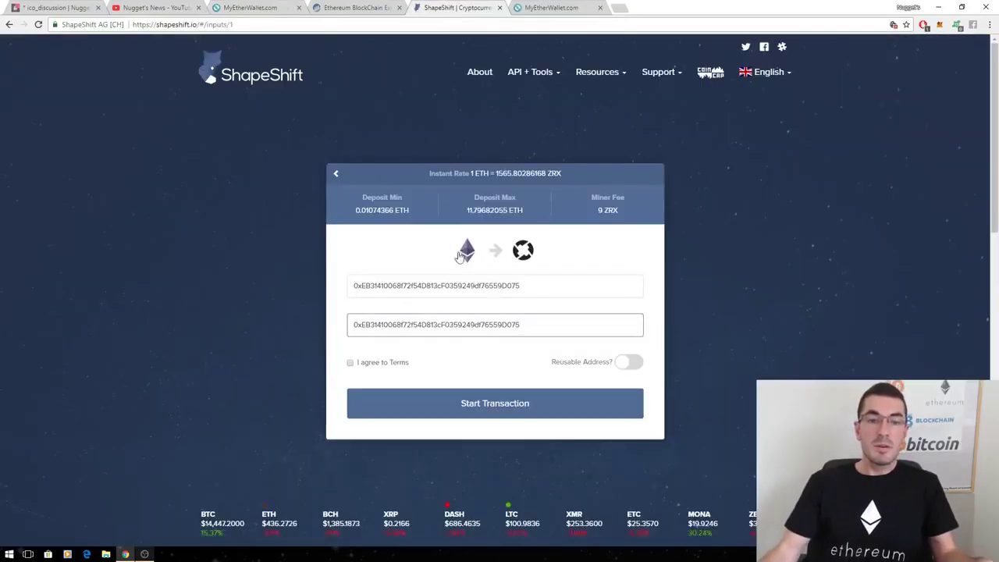
{"action": "left_click_drag", "start_coordinate": [529, 286], "coordinate": [406, 277]}
{"action": "left_click_drag", "start_coordinate": [374, 277], "coordinate": [341, 278]}
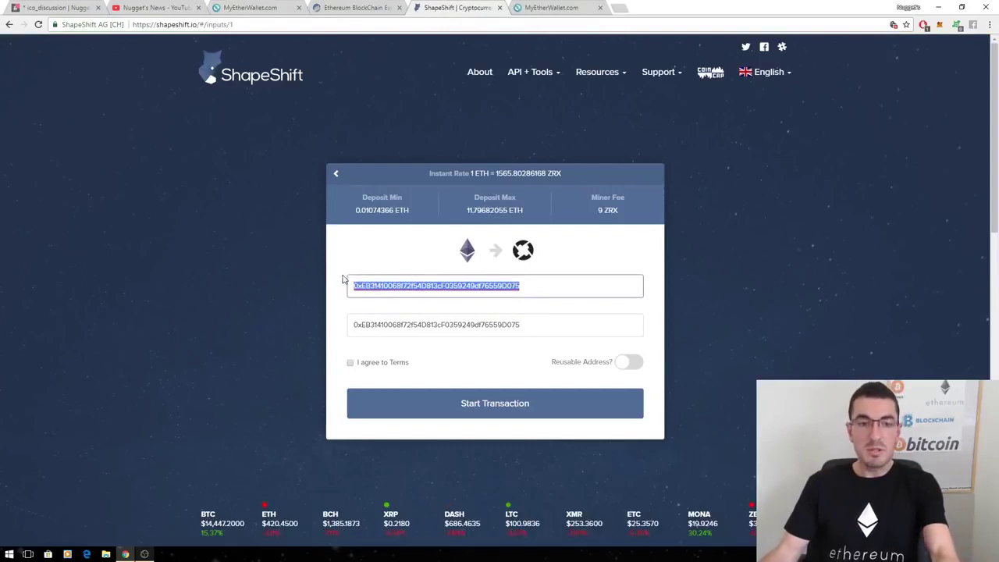
{"action": "key", "text": "BackSpace"}
{"action": "left_click_drag", "start_coordinate": [522, 334], "coordinate": [326, 328]}
{"action": "key", "text": "ctrl+c"}
{"action": "key", "text": "BackSpace"}
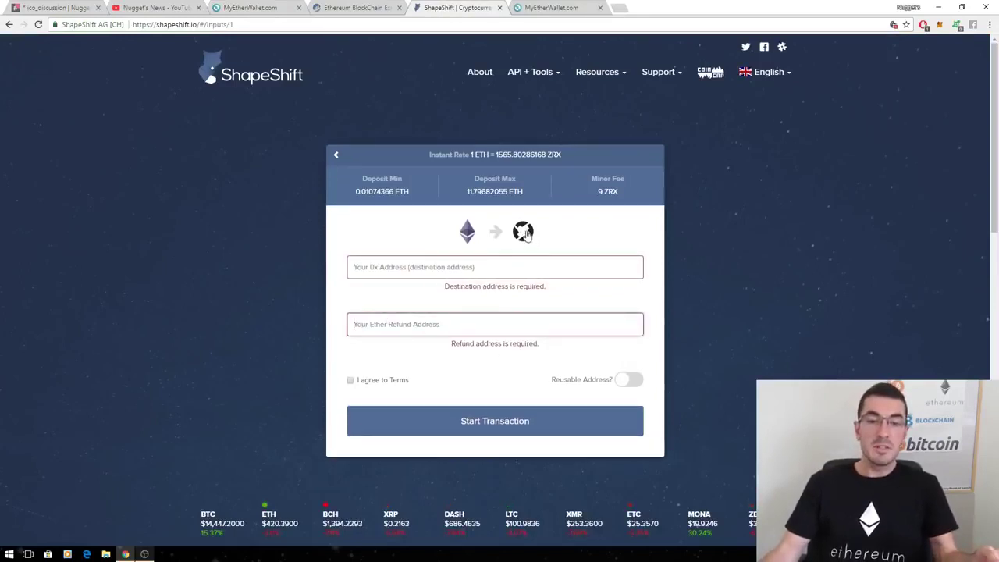
Step: Paste the copied wallet address as both the 0x destination address and the Ether refund address
{"action": "right_click", "coordinate": [492, 267]}
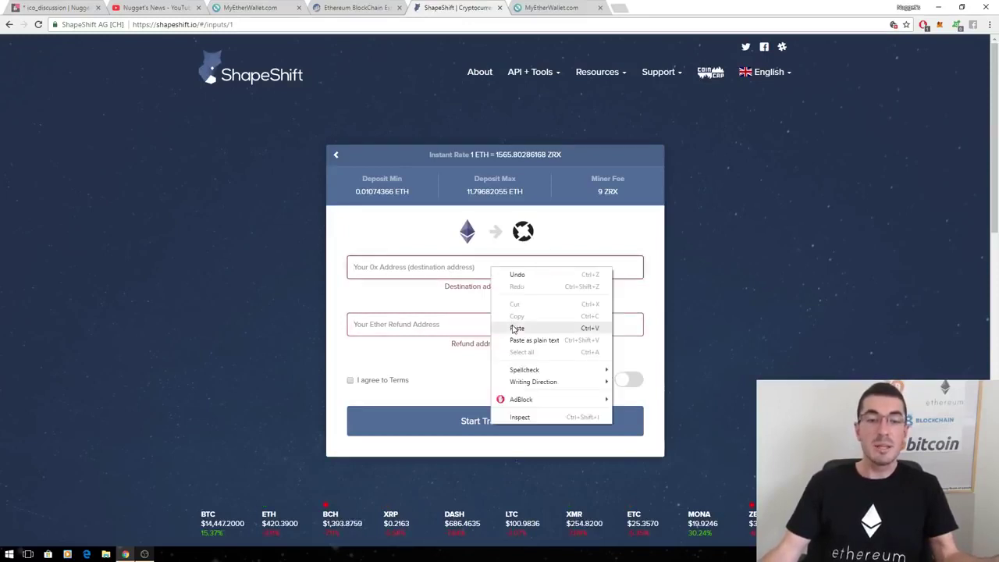
{"action": "left_click", "coordinate": [517, 327]}
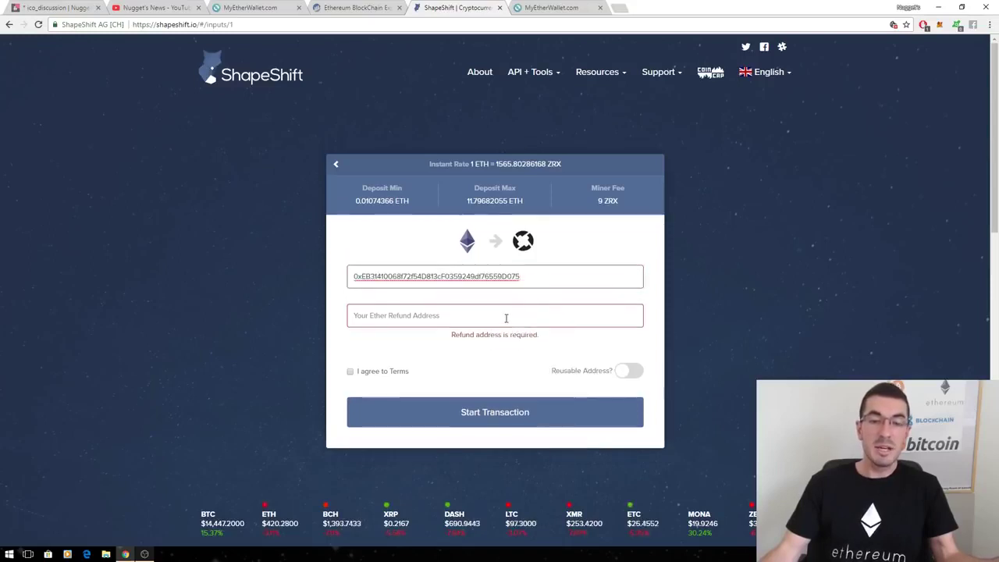
{"action": "right_click", "coordinate": [442, 316]}
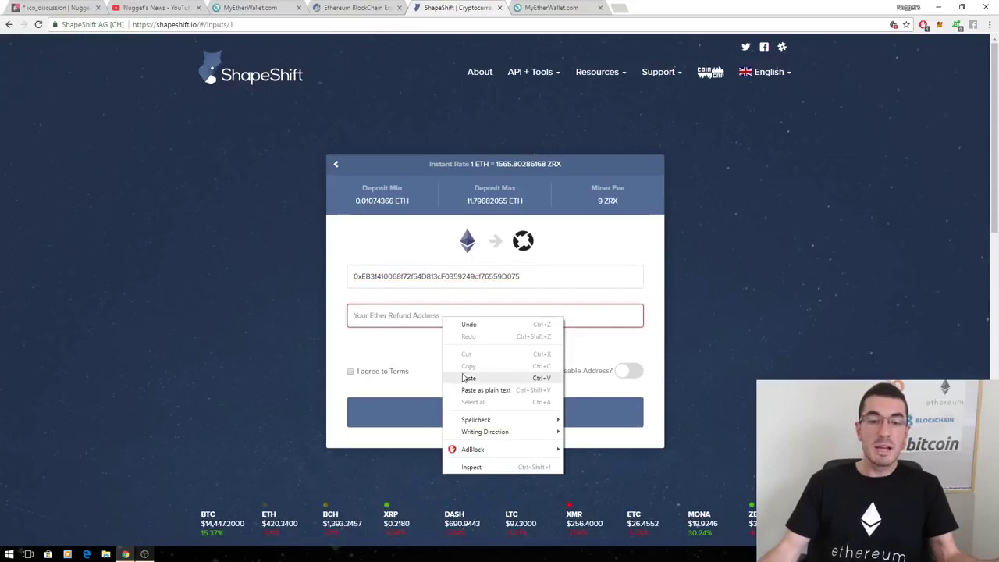
{"action": "left_click", "coordinate": [465, 378]}
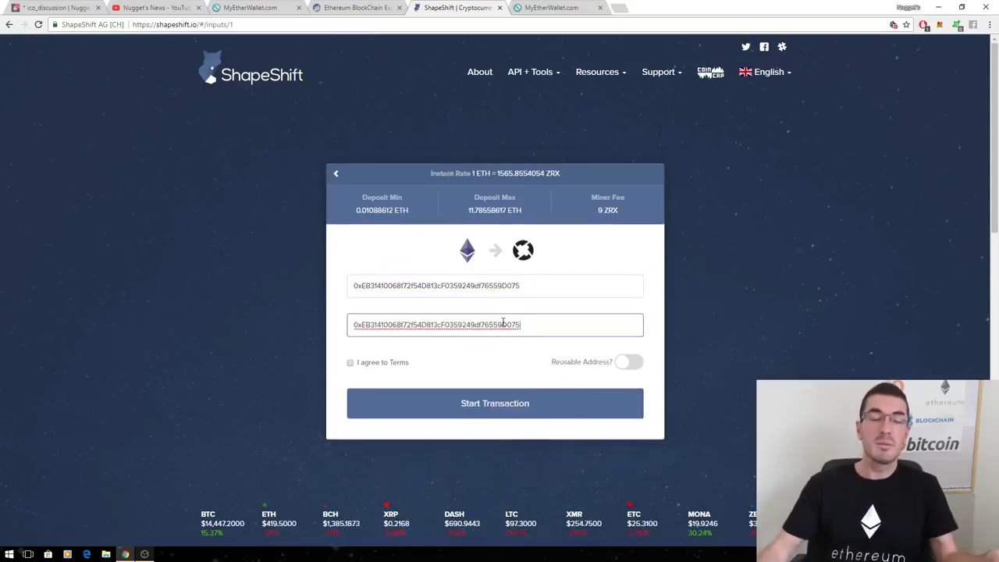
Step: Return to MyEtherWallet and reopen the Send Ether & Tokens page at its choice of wallet access methods
{"action": "left_click", "coordinate": [265, 7]}
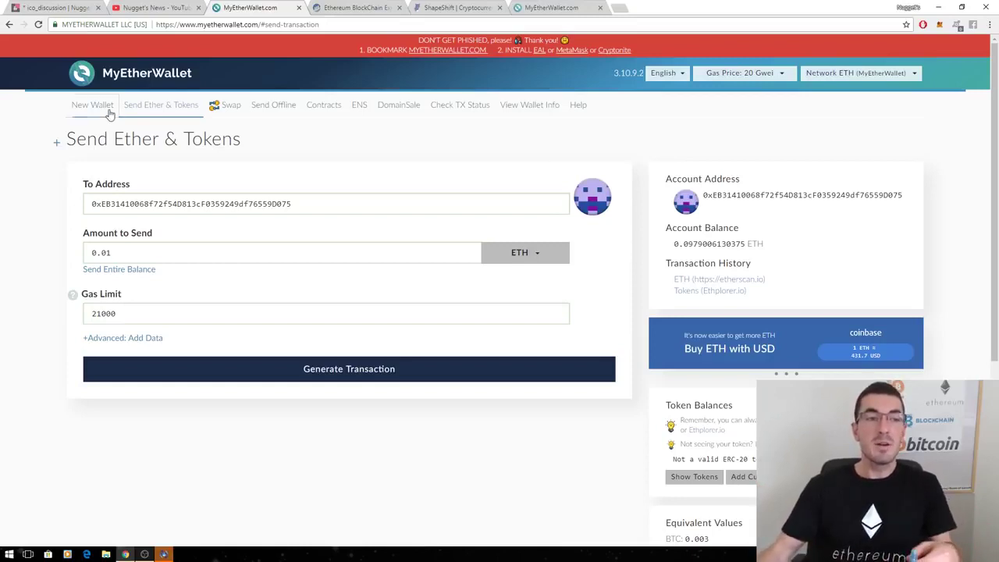
{"action": "left_click", "coordinate": [82, 109]}
{"action": "left_click", "coordinate": [139, 114]}
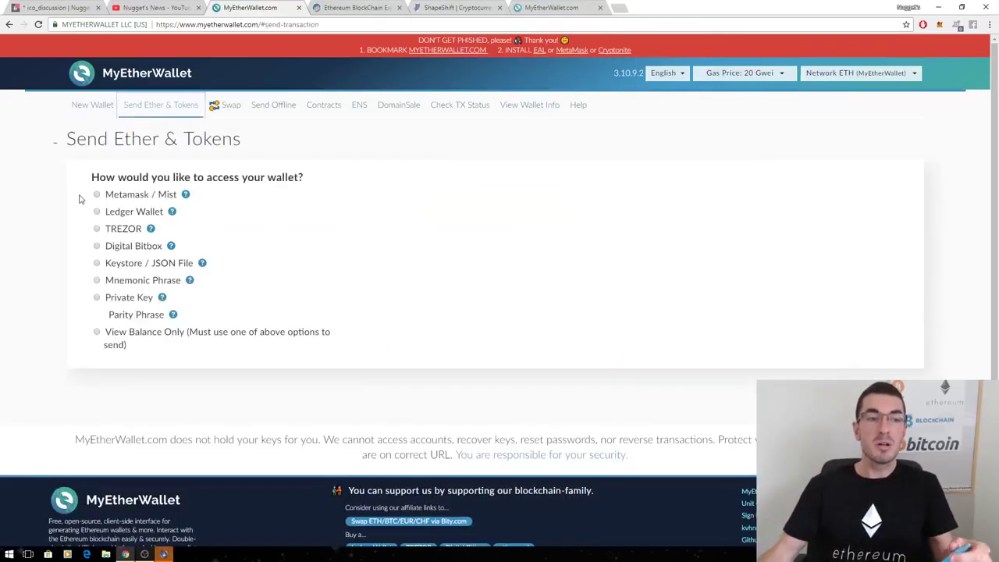